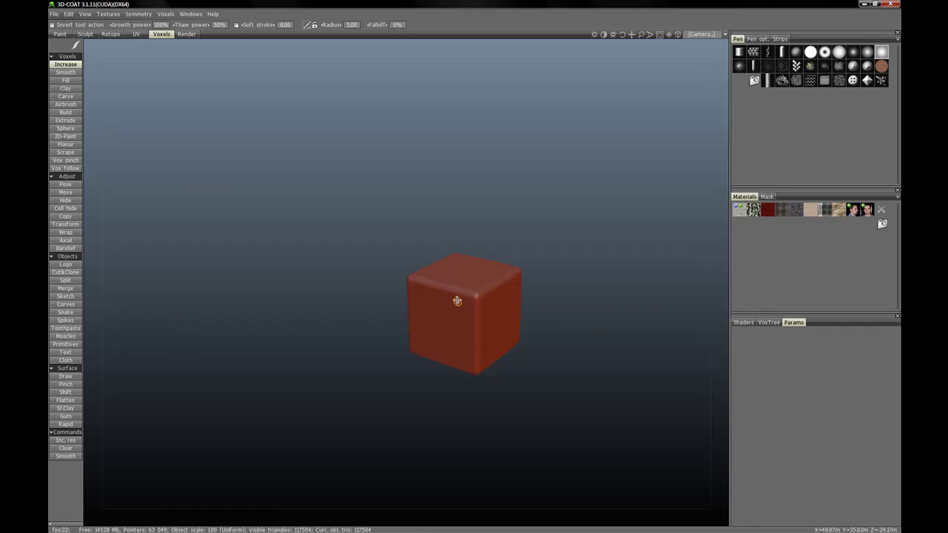
With the Planar tool at 100% depth, flatten the cube's nearest upper corner into a triangular facet.
{"action": "left_click", "coordinate": [70, 146]}
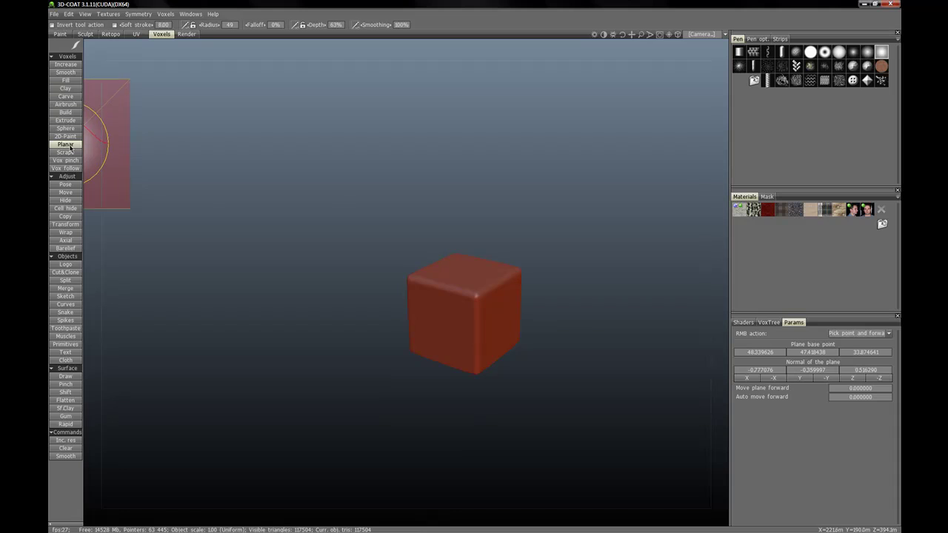
{"action": "scroll", "coordinate": [470, 300], "scroll_direction": "up", "scroll_amount": 5}
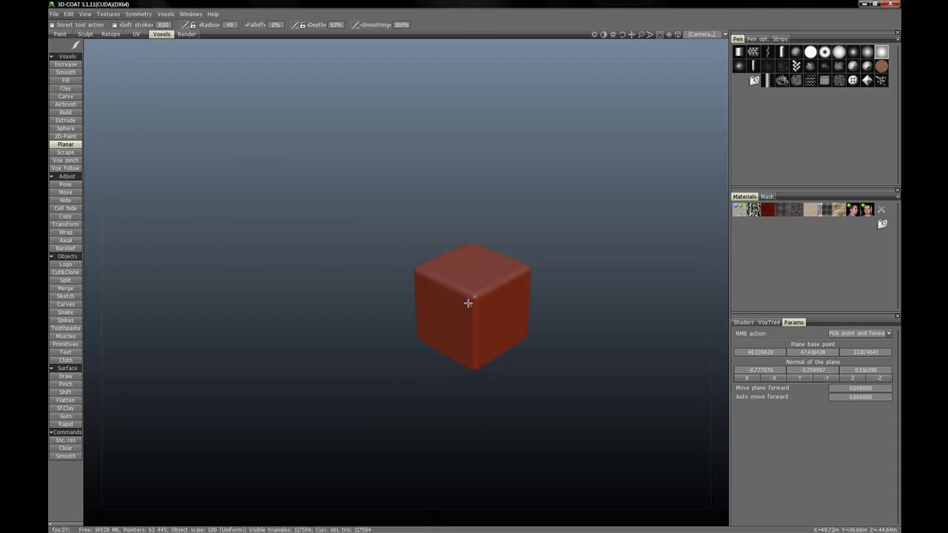
{"action": "mouse_move", "coordinate": [469, 314]}
{"action": "middle_mouse_down"}
{"action": "mouse_move", "coordinate": [469, 284]}
{"action": "mouse_move", "coordinate": [485, 266]}
{"action": "mouse_move", "coordinate": [442, 296]}
{"action": "mouse_move", "coordinate": [454, 296]}
{"action": "mouse_move", "coordinate": [433, 276]}
{"action": "mouse_move", "coordinate": [424, 282]}
{"action": "middle_mouse_up"}
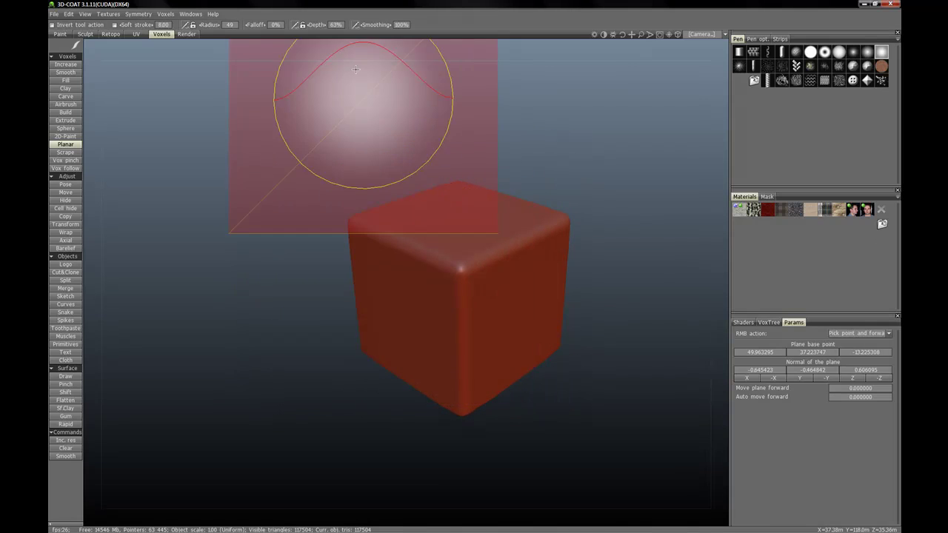
{"action": "left_click_drag", "start_coordinate": [321, 25], "coordinate": [394, 57]}
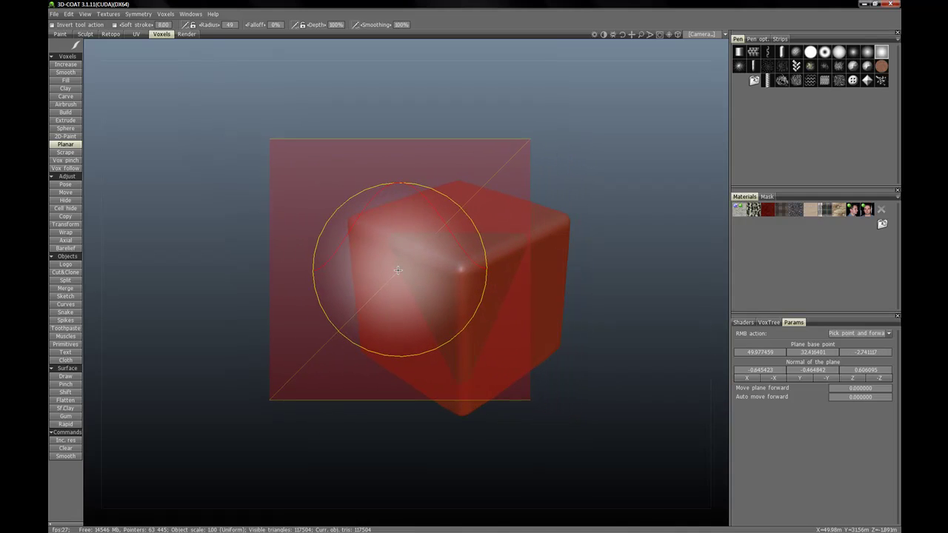
{"action": "mouse_move", "coordinate": [395, 281]}
{"action": "left_mouse_down"}
{"action": "mouse_move", "coordinate": [479, 291]}
{"action": "mouse_move", "coordinate": [412, 287]}
{"action": "left_mouse_up"}
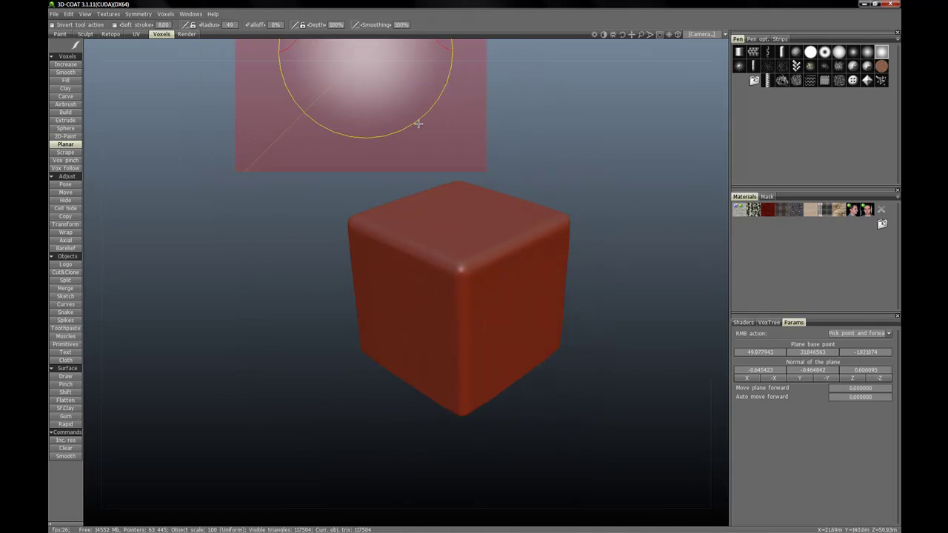
{"action": "mouse_move", "coordinate": [414, 252]}
{"action": "left_mouse_down"}
{"action": "mouse_move", "coordinate": [387, 239]}
{"action": "mouse_move", "coordinate": [419, 271]}
{"action": "mouse_move", "coordinate": [464, 254]}
{"action": "mouse_move", "coordinate": [473, 315]}
{"action": "mouse_move", "coordinate": [464, 381]}
{"action": "left_mouse_up"}
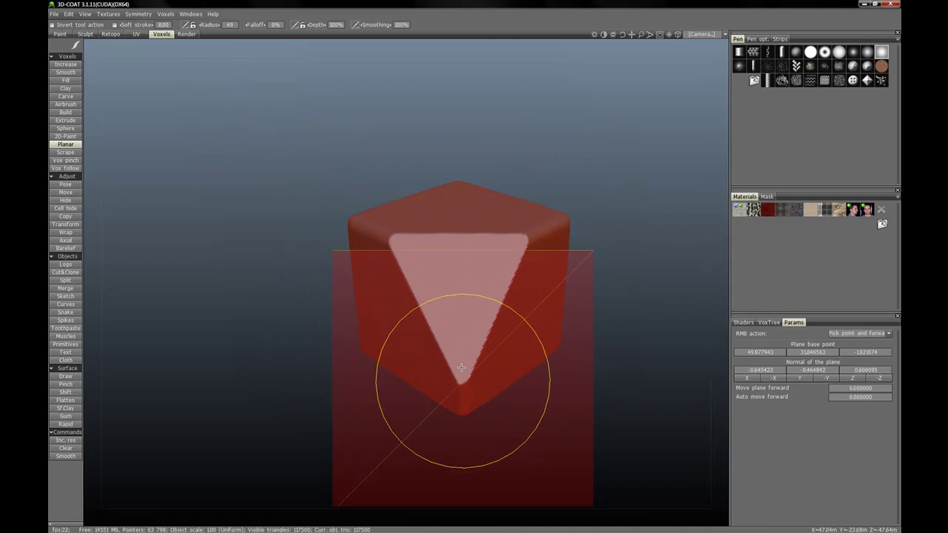
Pick a new plane on the adjacent upper corner of the cube and flatten that corner to the plane.
{"action": "mouse_move", "coordinate": [290, 222]}
{"action": "left_mouse_down"}
{"action": "mouse_move", "coordinate": [364, 205]}
{"action": "mouse_move", "coordinate": [281, 214]}
{"action": "left_mouse_up"}
{"action": "mouse_move", "coordinate": [324, 235]}
{"action": "left_mouse_down"}
{"action": "mouse_move", "coordinate": [376, 239]}
{"action": "mouse_move", "coordinate": [355, 256]}
{"action": "left_mouse_up"}
{"action": "mouse_move", "coordinate": [454, 246]}
{"action": "left_mouse_down", "text": "alt"}
{"action": "mouse_move", "coordinate": [449, 272]}
{"action": "mouse_move", "coordinate": [387, 227]}
{"action": "mouse_move", "coordinate": [413, 239]}
{"action": "mouse_move", "coordinate": [423, 271]}
{"action": "mouse_move", "coordinate": [454, 289]}
{"action": "mouse_move", "coordinate": [420, 282]}
{"action": "mouse_move", "coordinate": [449, 278]}
{"action": "mouse_move", "coordinate": [457, 260]}
{"action": "mouse_move", "coordinate": [447, 284]}
{"action": "mouse_move", "coordinate": [435, 282]}
{"action": "mouse_move", "coordinate": [457, 278]}
{"action": "mouse_move", "coordinate": [437, 285]}
{"action": "left_mouse_up", "text": "alt"}
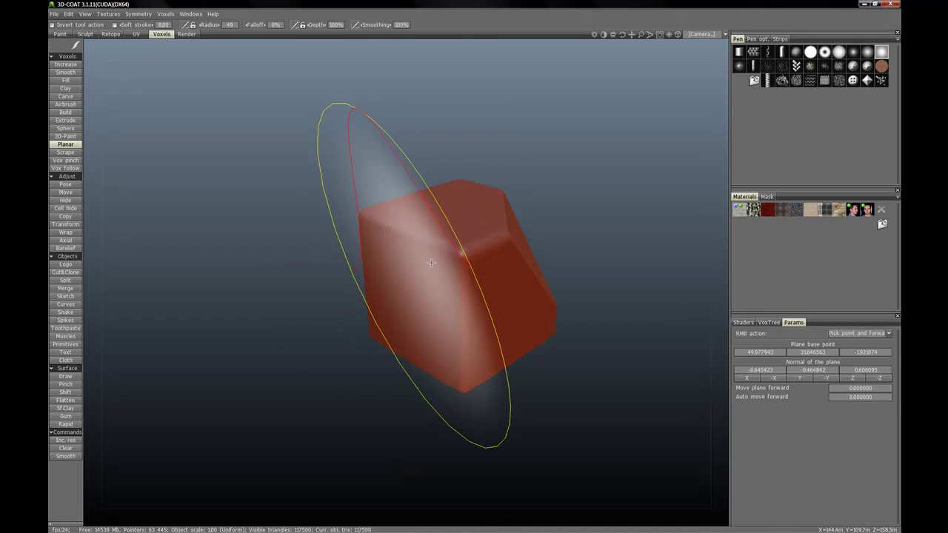
{"action": "mouse_move", "coordinate": [421, 259]}
{"action": "right_mouse_down"}
{"action": "mouse_move", "coordinate": [405, 255]}
{"action": "mouse_move", "coordinate": [412, 258]}
{"action": "right_mouse_up"}
{"action": "mouse_move", "coordinate": [411, 257]}
{"action": "left_mouse_down"}
{"action": "mouse_move", "coordinate": [426, 263]}
{"action": "mouse_move", "coordinate": [444, 242]}
{"action": "mouse_move", "coordinate": [397, 235]}
{"action": "left_mouse_up"}
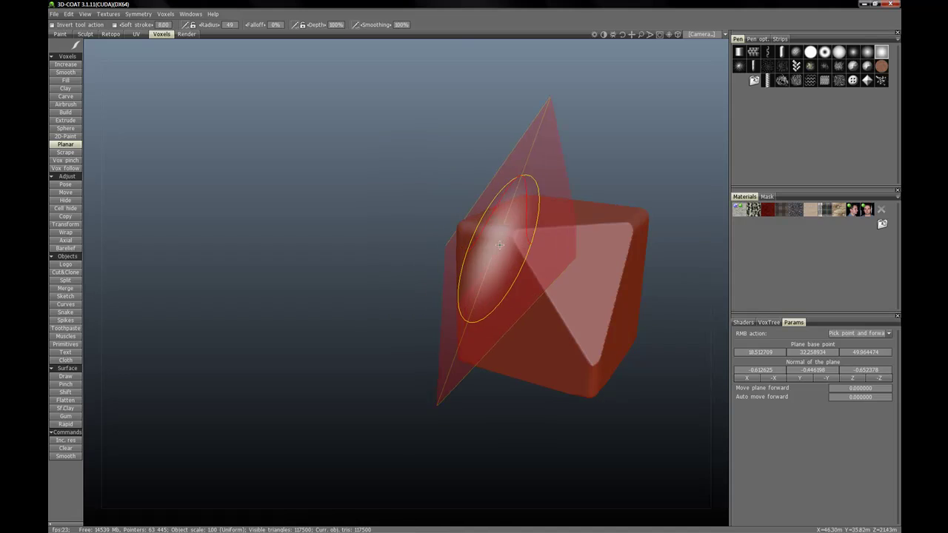
{"action": "mouse_move", "coordinate": [498, 247]}
{"action": "left_mouse_down"}
{"action": "mouse_move", "coordinate": [464, 237]}
{"action": "mouse_move", "coordinate": [455, 284]}
{"action": "mouse_move", "coordinate": [489, 201]}
{"action": "left_mouse_up"}
Pick a plane at a third upper corner, set the Planar depth to 48% and flatten that corner.
{"action": "mouse_move", "coordinate": [417, 229]}
{"action": "left_mouse_down", "text": "alt"}
{"action": "mouse_move", "coordinate": [510, 260]}
{"action": "mouse_move", "coordinate": [434, 249]}
{"action": "mouse_move", "coordinate": [445, 270]}
{"action": "left_mouse_up", "text": "alt"}
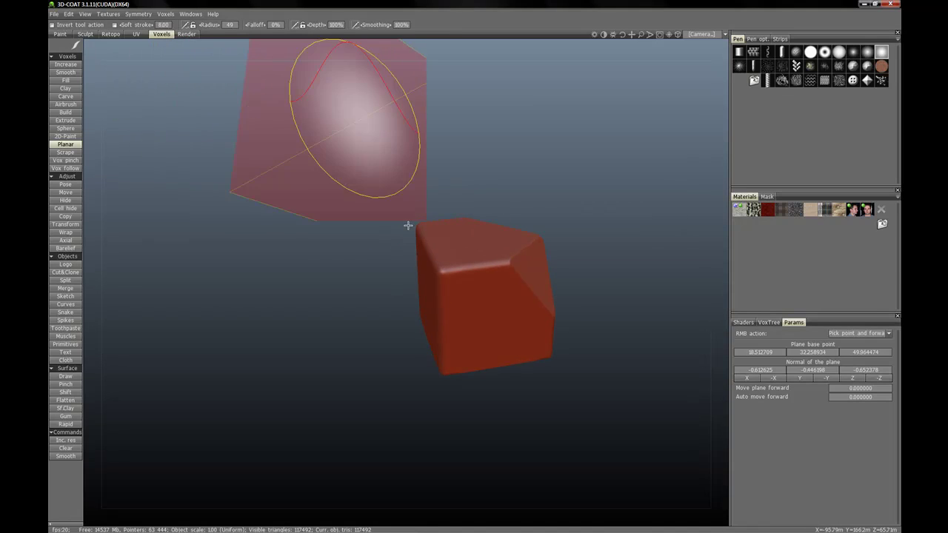
{"action": "left_click_drag", "start_coordinate": [409, 226], "coordinate": [453, 270], "text": "alt"}
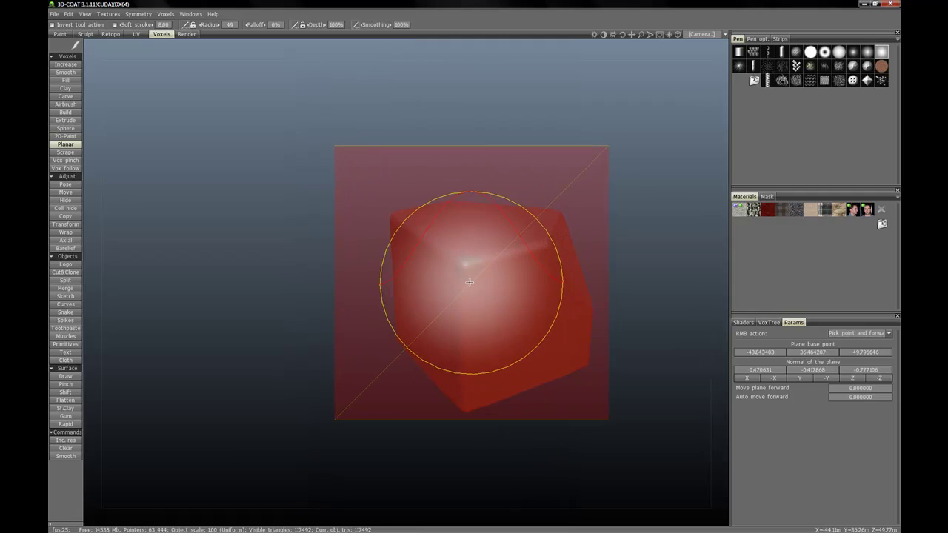
{"action": "left_click_drag", "start_coordinate": [498, 307], "coordinate": [455, 292], "text": "alt"}
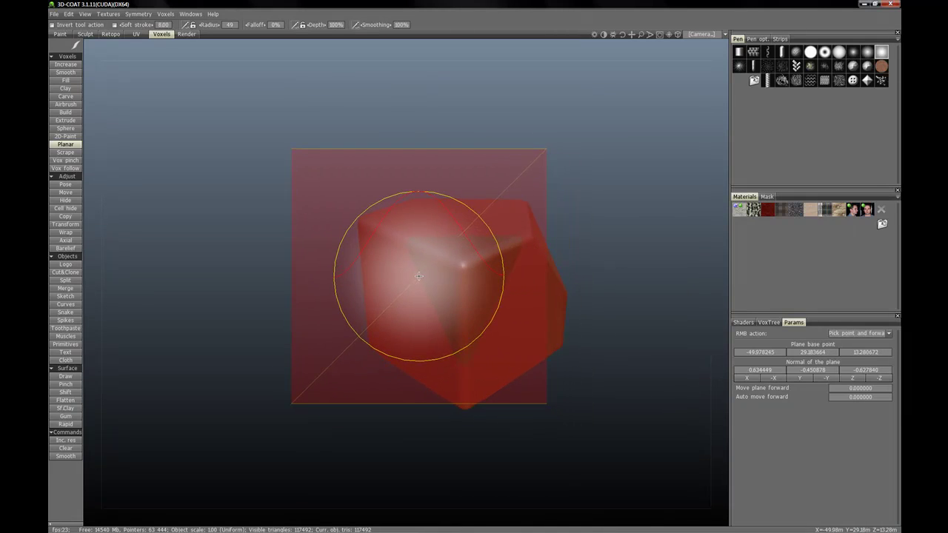
{"action": "left_click_drag", "start_coordinate": [320, 24], "coordinate": [274, 24]}
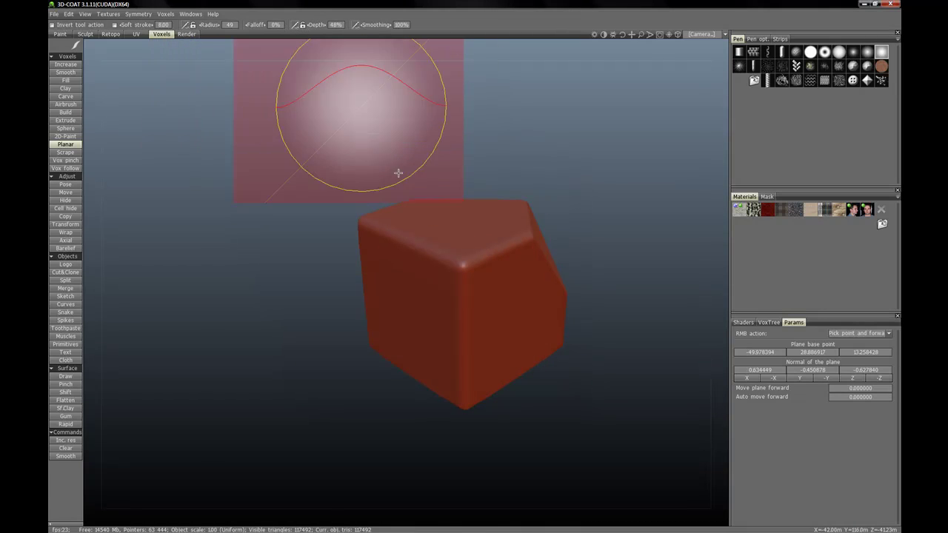
{"action": "mouse_move", "coordinate": [462, 244]}
{"action": "left_mouse_down"}
{"action": "mouse_move", "coordinate": [460, 271]}
{"action": "mouse_move", "coordinate": [501, 262]}
{"action": "mouse_move", "coordinate": [499, 226]}
{"action": "mouse_move", "coordinate": [436, 244]}
{"action": "mouse_move", "coordinate": [464, 298]}
{"action": "mouse_move", "coordinate": [504, 256]}
{"action": "mouse_move", "coordinate": [472, 237]}
{"action": "mouse_move", "coordinate": [432, 266]}
{"action": "left_mouse_up"}
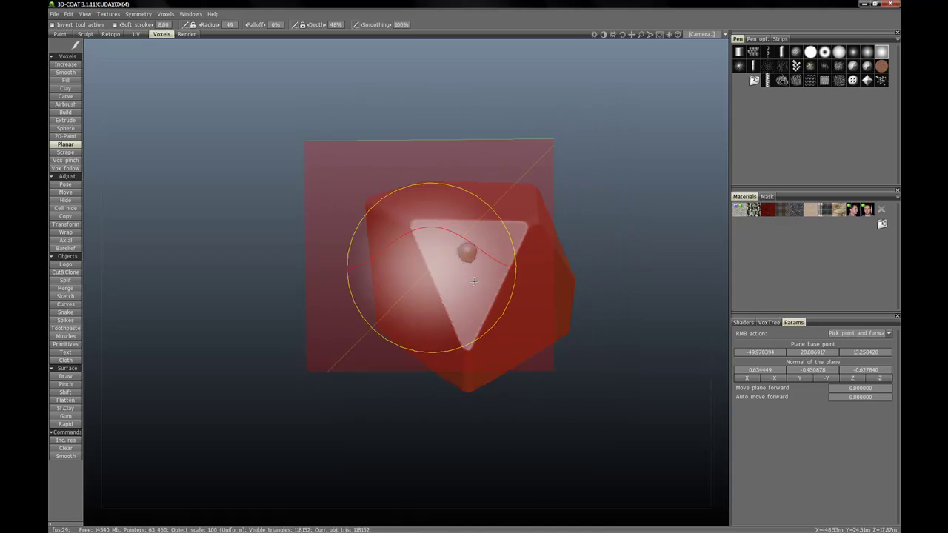
{"action": "mouse_move", "coordinate": [536, 254]}
{"action": "left_mouse_down", "text": "alt"}
{"action": "mouse_move", "coordinate": [475, 249]}
{"action": "mouse_move", "coordinate": [395, 207]}
{"action": "mouse_move", "coordinate": [524, 247]}
{"action": "mouse_move", "coordinate": [491, 263]}
{"action": "left_mouse_up", "text": "alt"}
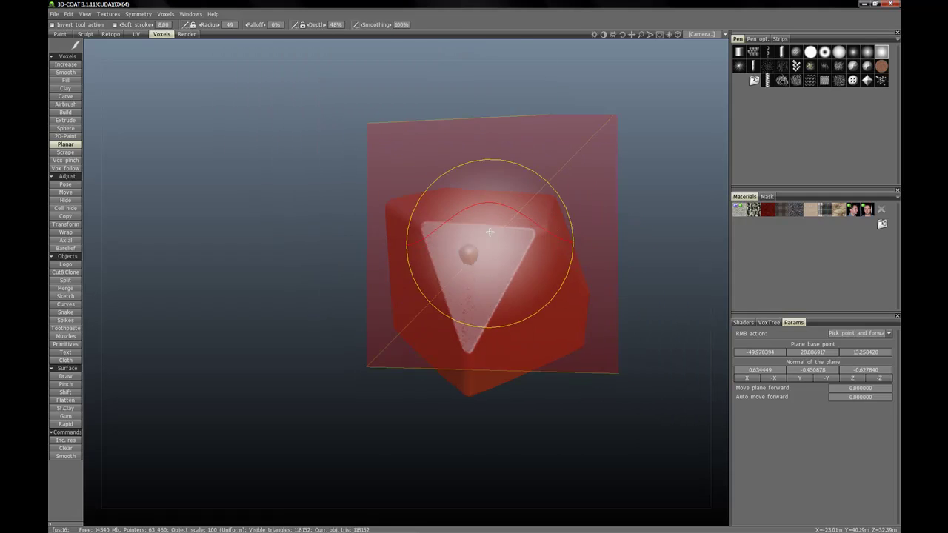
{"action": "middle_click_drag", "start_coordinate": [439, 226], "coordinate": [457, 231], "text": "alt"}
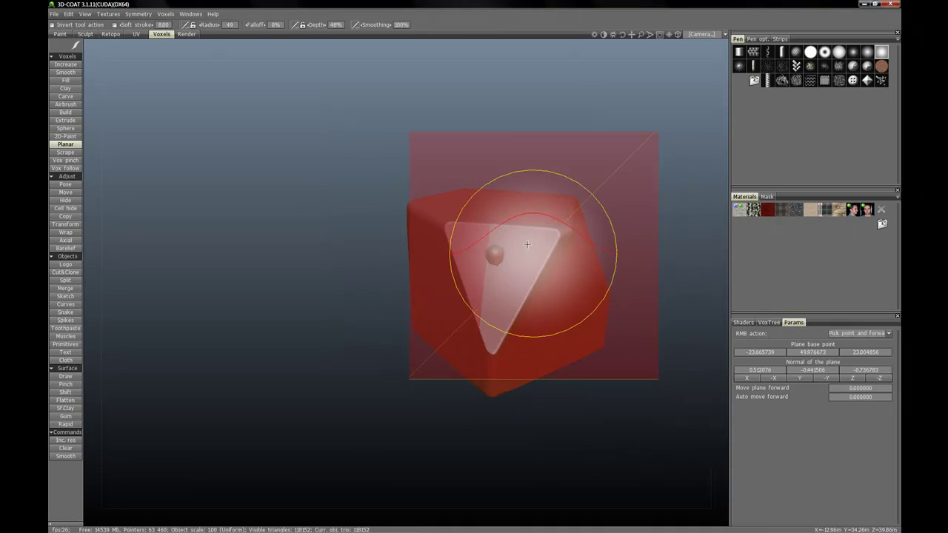
{"action": "mouse_move", "coordinate": [523, 244]}
{"action": "left_mouse_down", "text": "alt"}
{"action": "mouse_move", "coordinate": [523, 286]}
{"action": "mouse_move", "coordinate": [422, 267]}
{"action": "mouse_move", "coordinate": [533, 262]}
{"action": "mouse_move", "coordinate": [468, 274]}
{"action": "left_mouse_up", "text": "alt"}
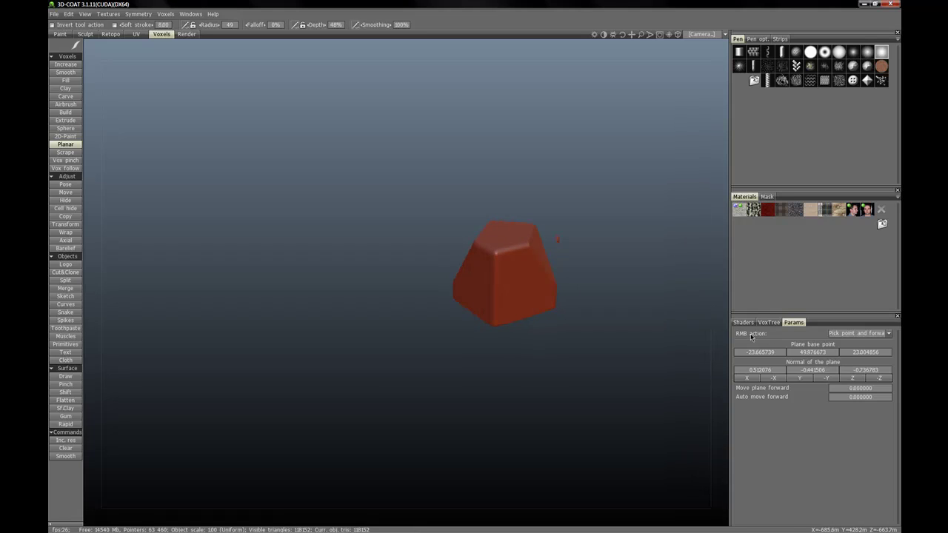
Set the RMB action to Pick point and forward direction and pick a plane on the model's front face.
{"action": "left_click", "coordinate": [855, 334]}
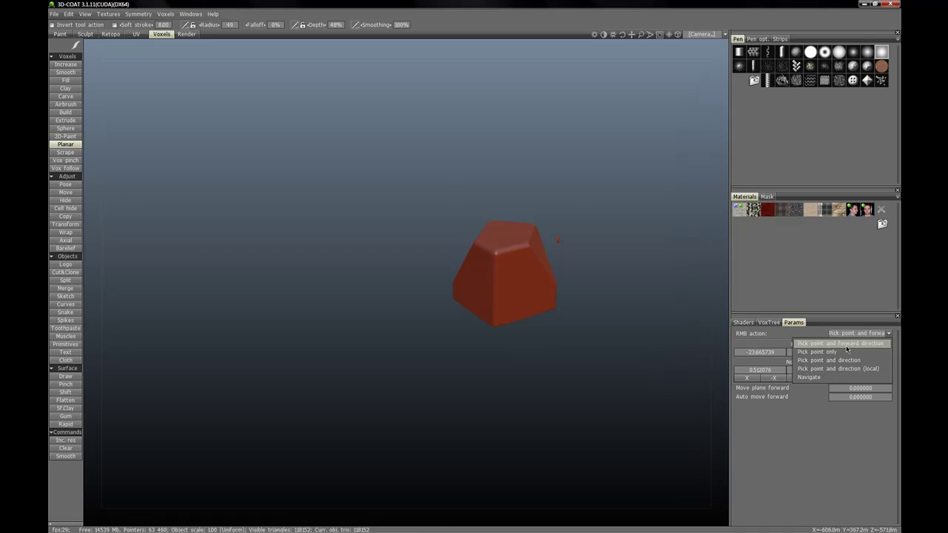
{"action": "left_click", "coordinate": [839, 343]}
{"action": "right_click", "coordinate": [517, 278]}
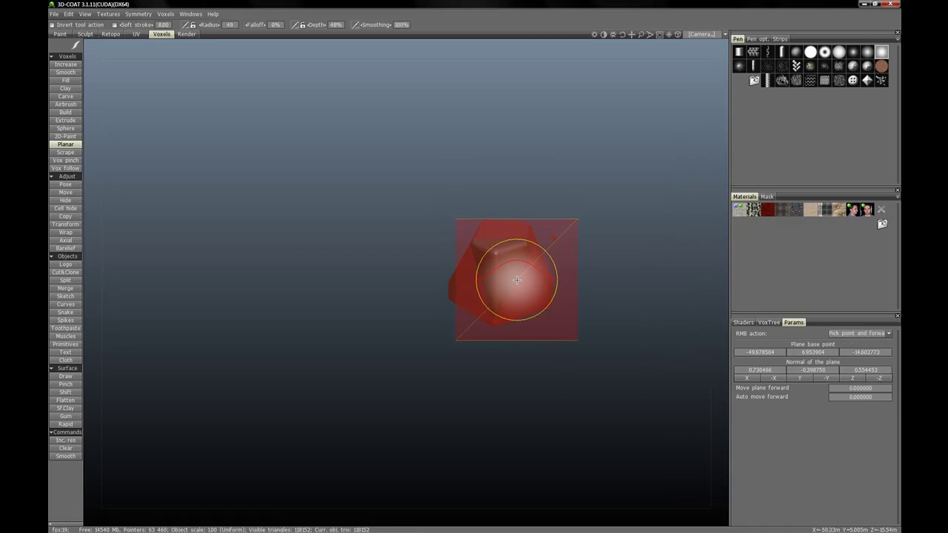
Set the RMB action to Pick point only, align the plane normal to X and pick a new base point on another face.
{"action": "left_click", "coordinate": [837, 334]}
{"action": "left_click", "coordinate": [818, 353]}
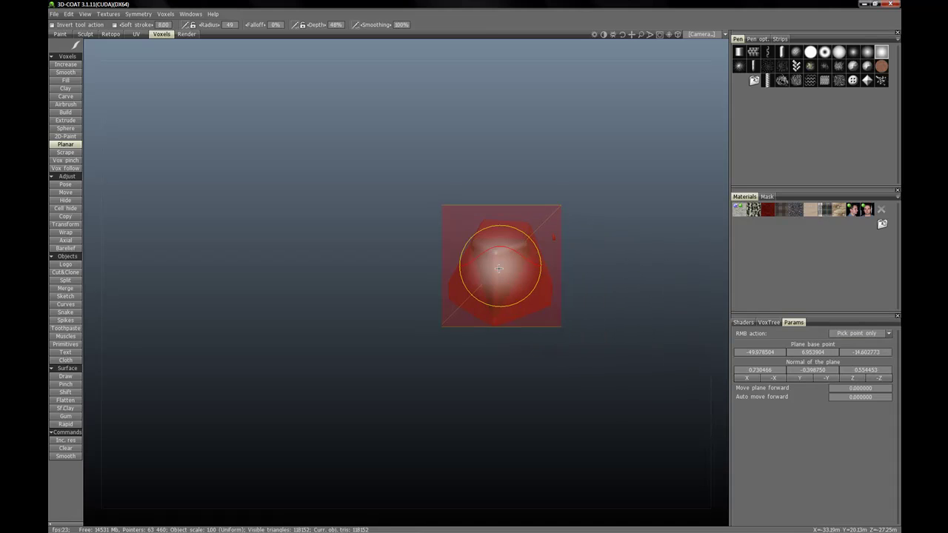
{"action": "left_click", "coordinate": [746, 377]}
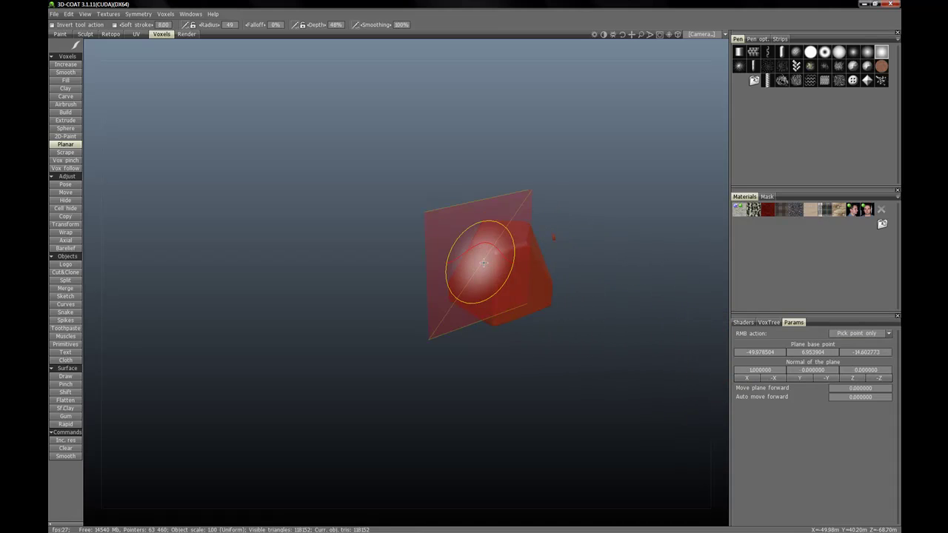
{"action": "left_click_drag", "start_coordinate": [511, 267], "coordinate": [523, 269], "text": "alt"}
{"action": "middle_click_drag", "start_coordinate": [482, 281], "coordinate": [521, 274]}
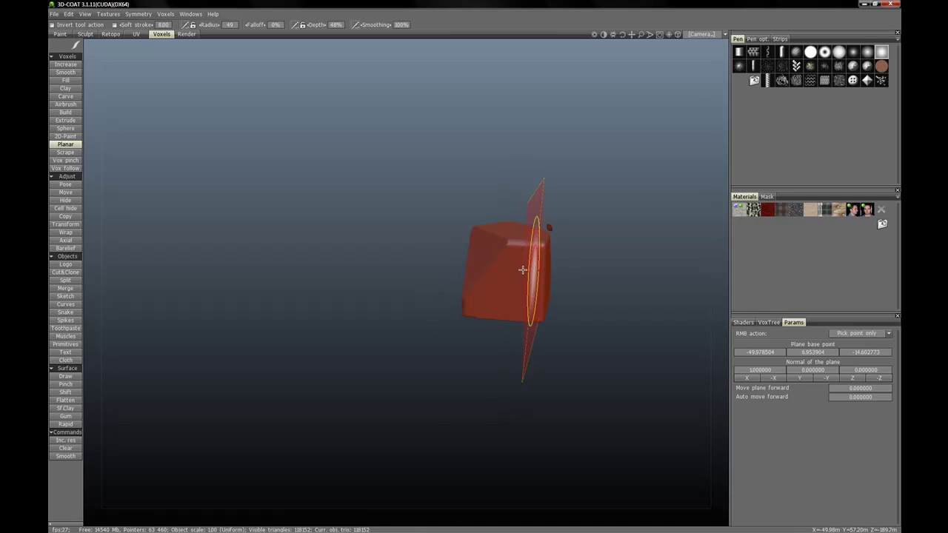
{"action": "left_click_drag", "start_coordinate": [519, 269], "coordinate": [420, 268], "text": "alt"}
{"action": "middle_click_drag", "start_coordinate": [485, 275], "coordinate": [392, 261]}
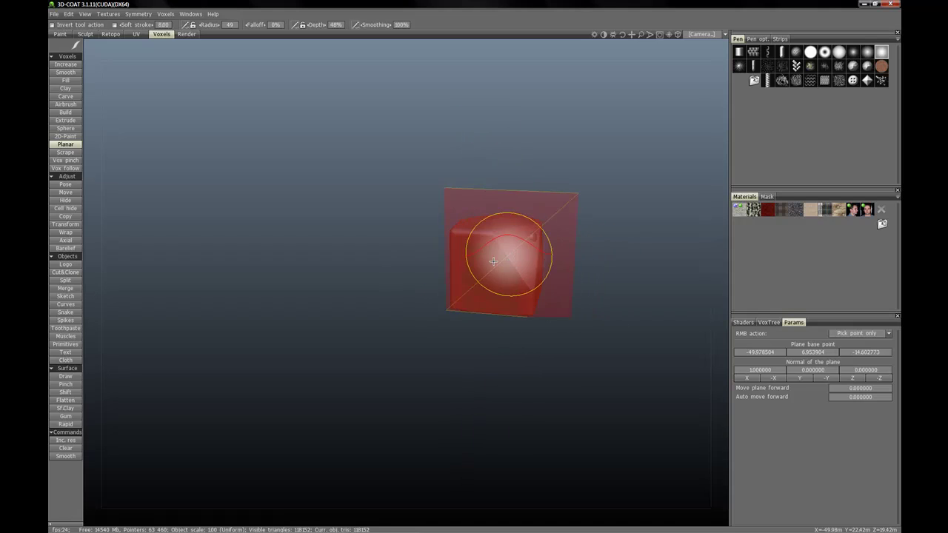
{"action": "left_click_drag", "start_coordinate": [508, 254], "coordinate": [460, 273], "text": "alt"}
{"action": "middle_click_drag", "start_coordinate": [497, 274], "coordinate": [426, 268]}
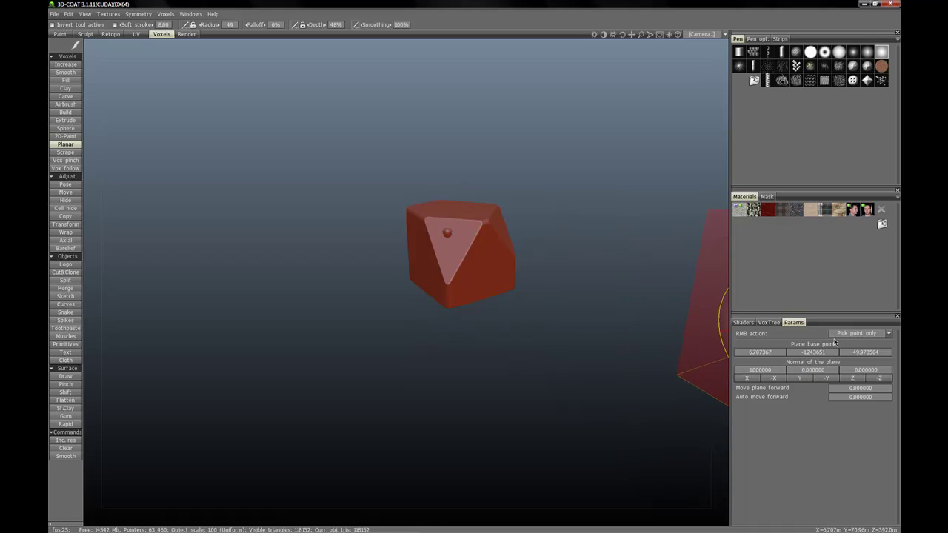
Try the Pick point and direction RMB action on the model, and pick a face-aligned plane with Pick point and direction (local).
{"action": "left_click", "coordinate": [855, 335]}
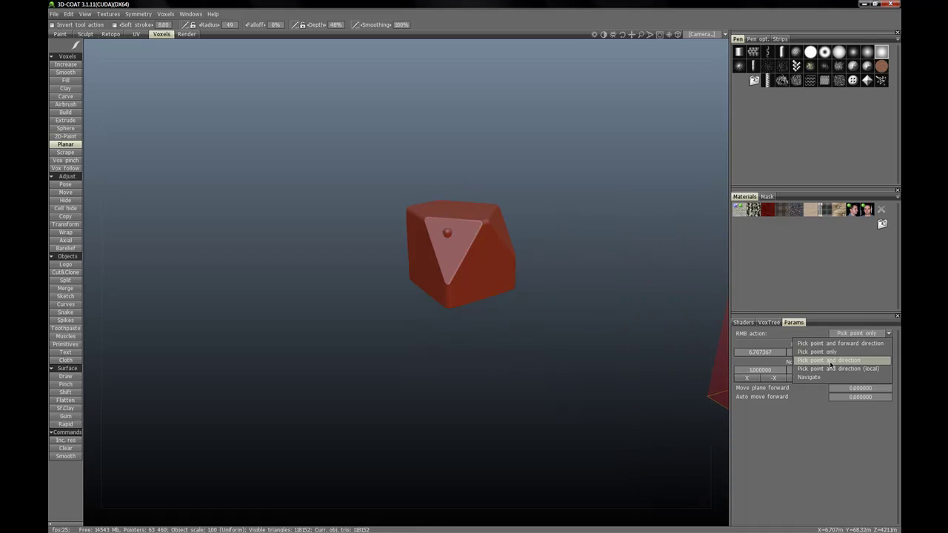
{"action": "left_click", "coordinate": [831, 365]}
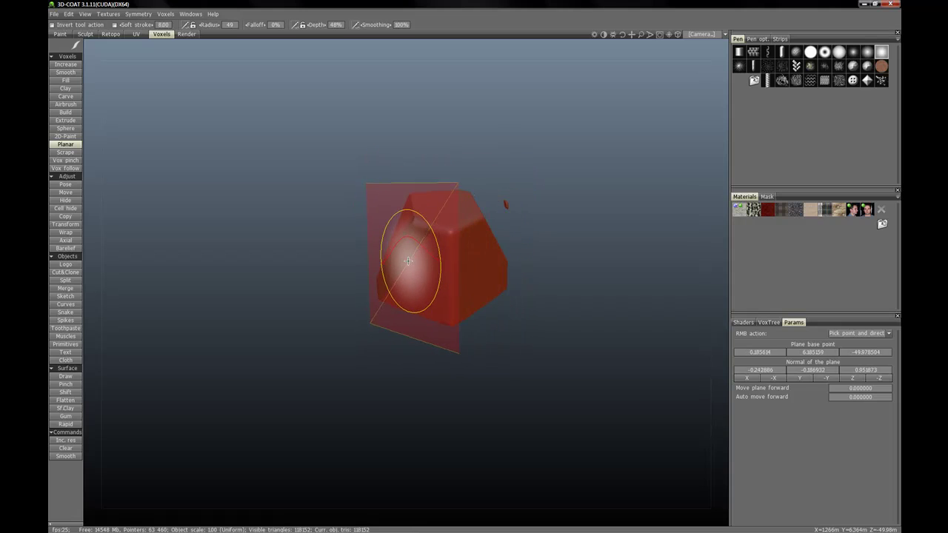
{"action": "left_click", "coordinate": [859, 334]}
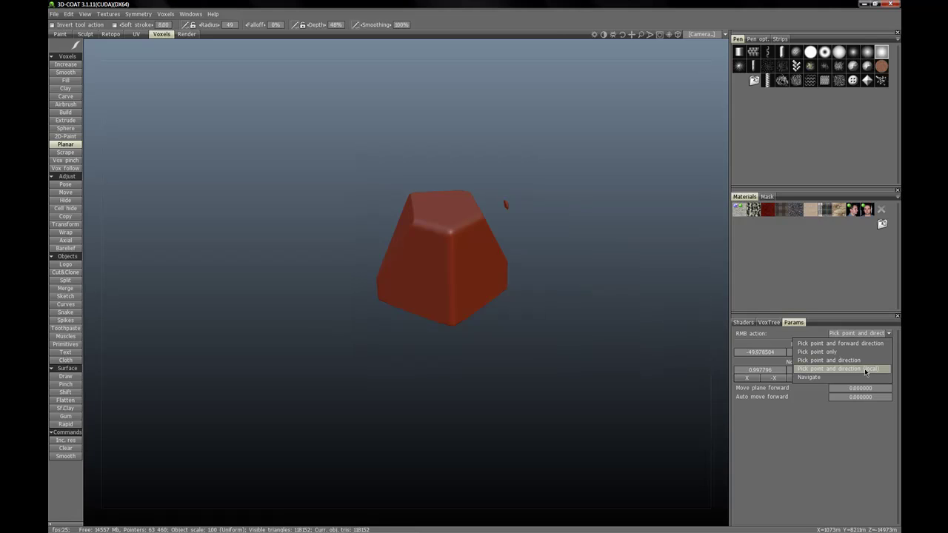
{"action": "left_click", "coordinate": [861, 369]}
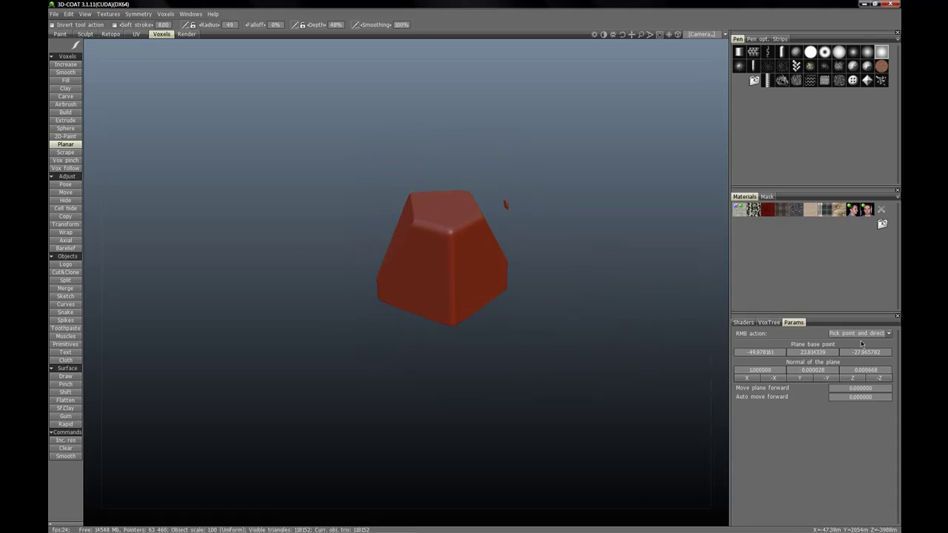
Set the RMB action to Navigate and reduce the Planar tool's radius to 36.
{"action": "left_click", "coordinate": [858, 333]}
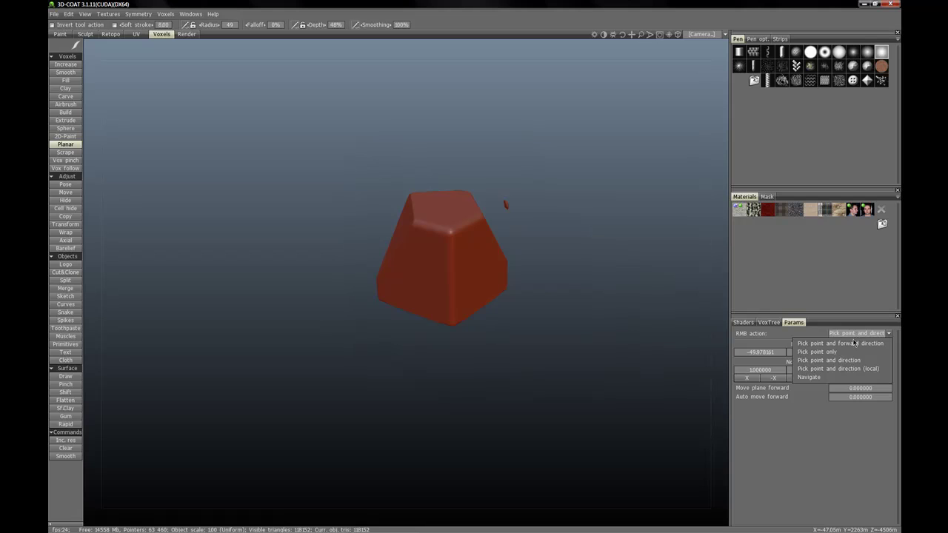
{"action": "left_click", "coordinate": [815, 377]}
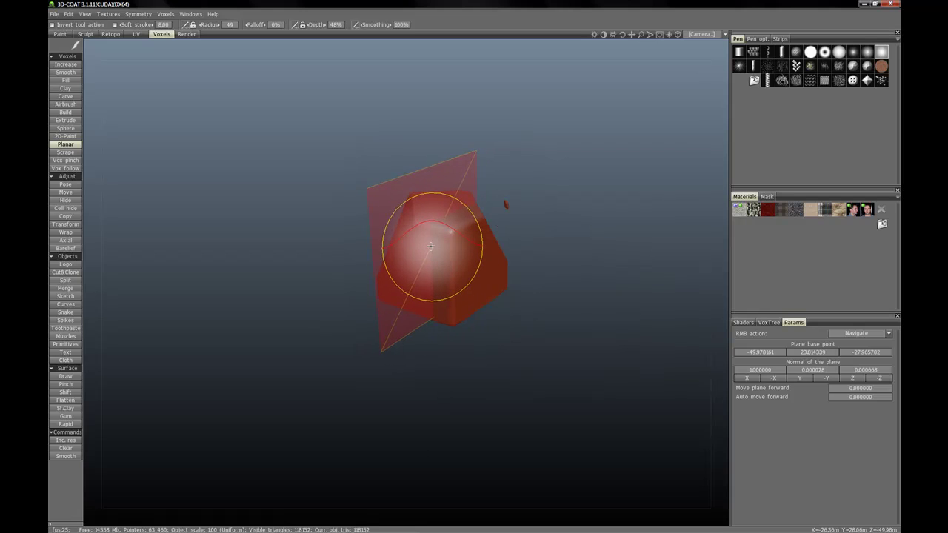
{"action": "right_click_drag", "start_coordinate": [467, 254], "coordinate": [445, 256]}
{"action": "mouse_move", "coordinate": [460, 258]}
{"action": "left_mouse_down"}
{"action": "mouse_move", "coordinate": [474, 263]}
{"action": "mouse_move", "coordinate": [472, 282]}
{"action": "left_mouse_up"}
{"action": "right_click_drag", "start_coordinate": [565, 260], "coordinate": [566, 295]}
{"action": "left_click_drag", "start_coordinate": [545, 283], "coordinate": [540, 272]}
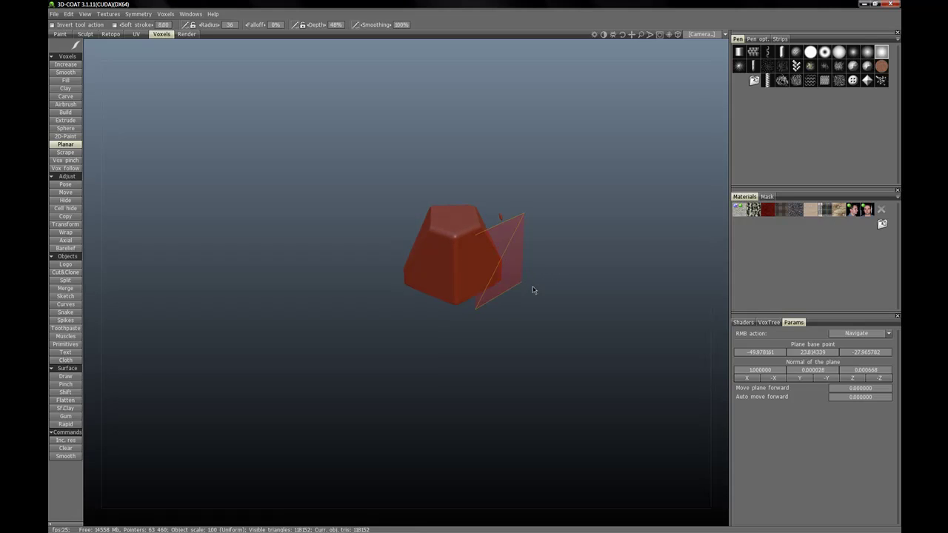